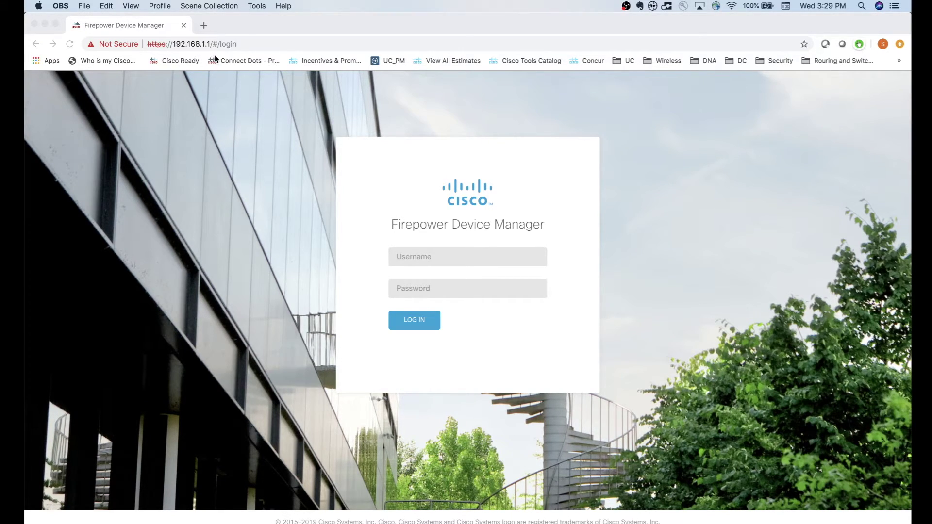
Log in as admin with the account password and accept the Firepower Threat Defense EULA.
left_click(423, 259)
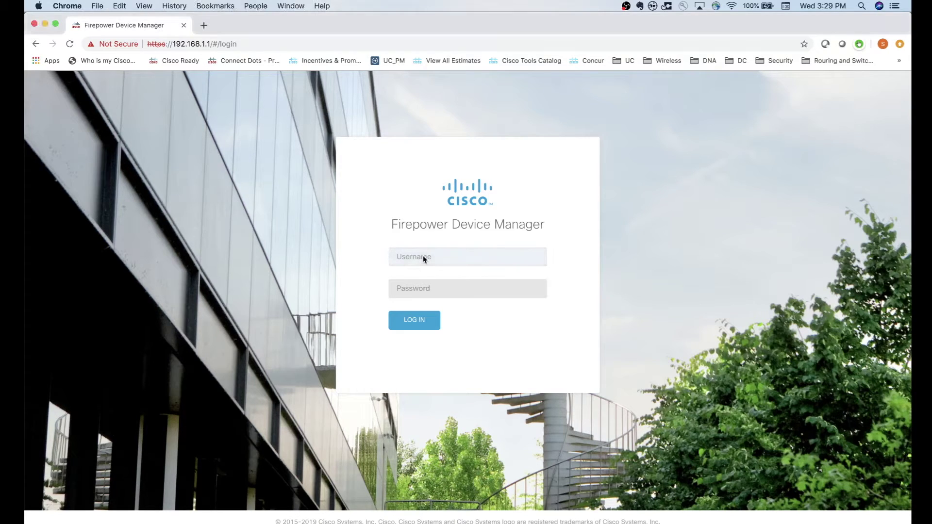
type("admin")
left_click(467, 288)
type("********")
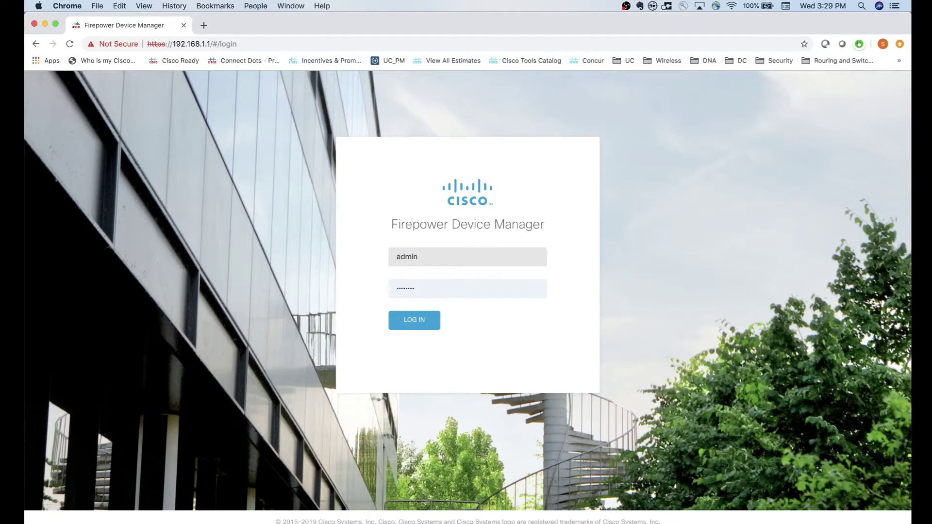
key("Return")
key("Return")
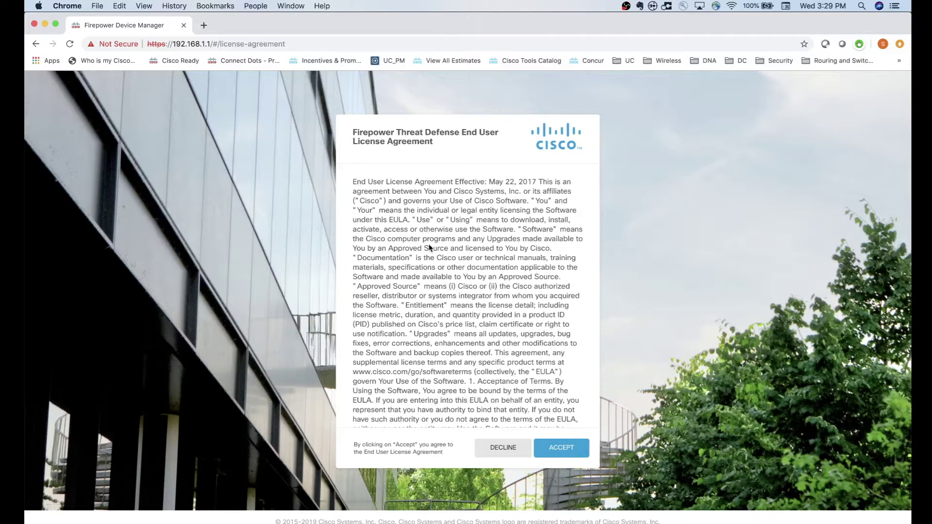
left_click(562, 453)
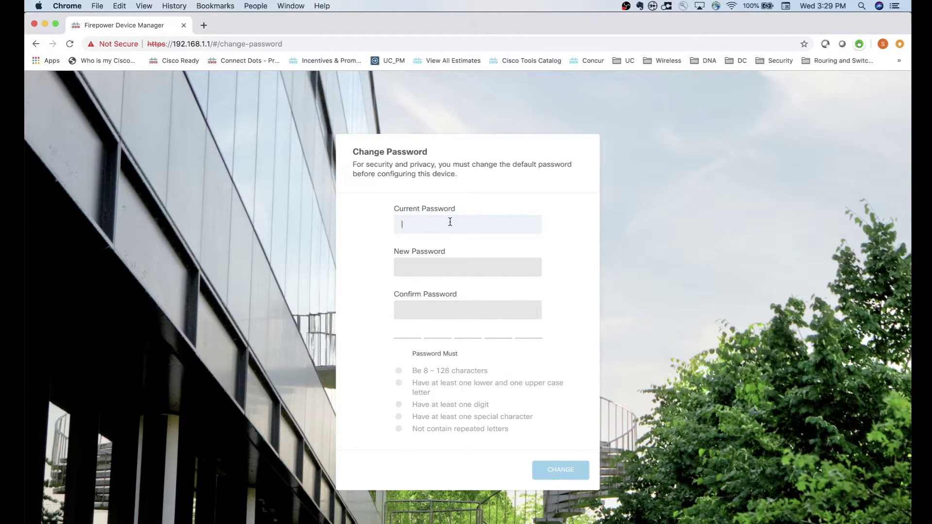
Enter the current admin password, then a new password and its confirmation, and save.
left_click(432, 272)
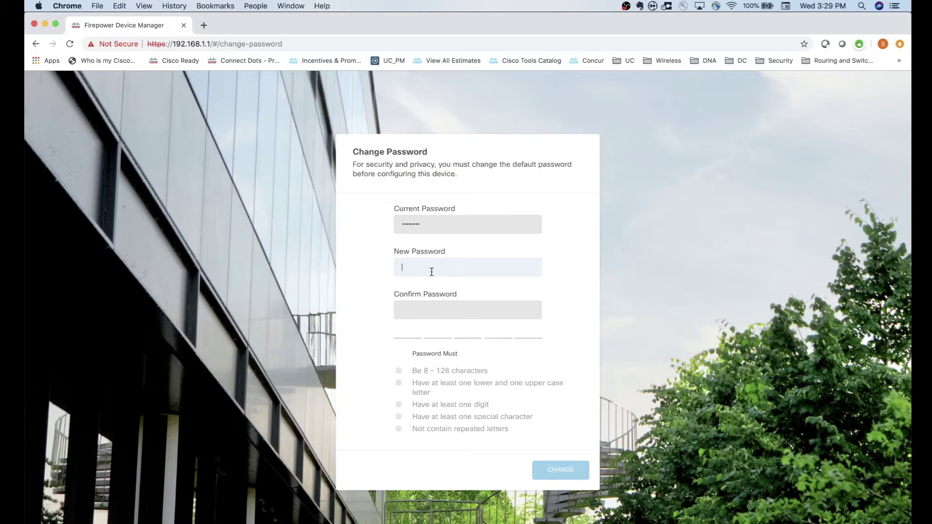
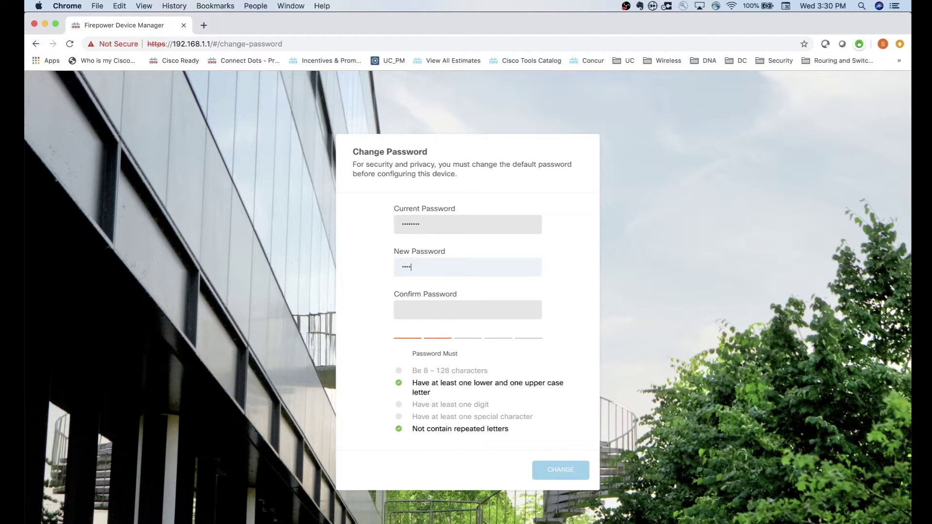
key("Tab")
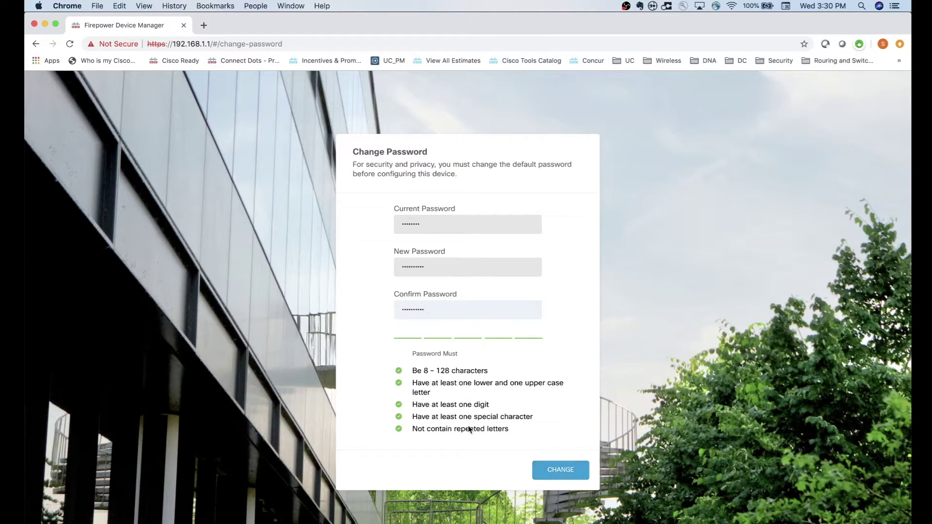
left_click(560, 475)
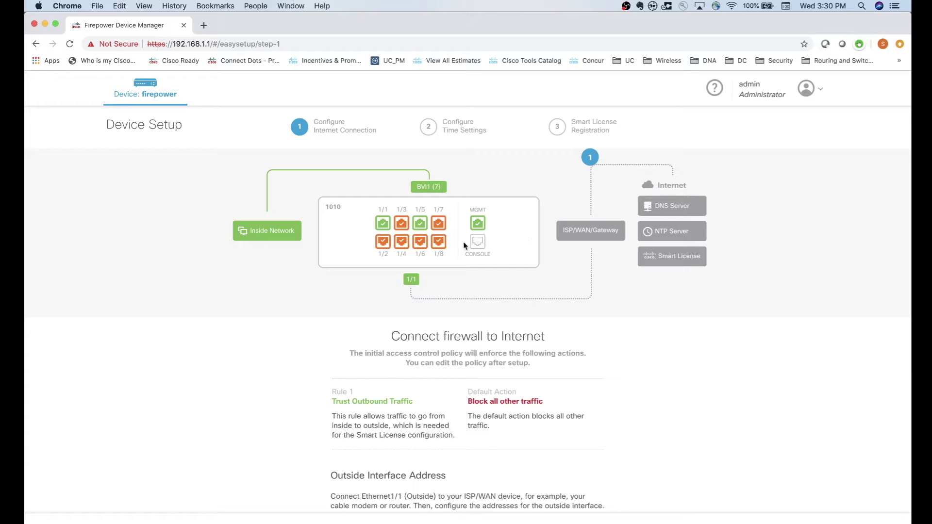
mouse_move(382, 233)
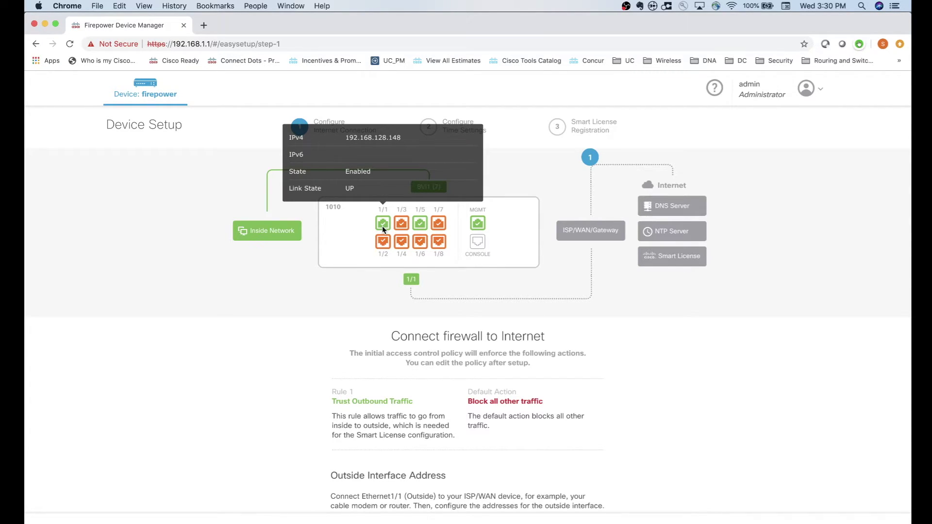
mouse_move(420, 225)
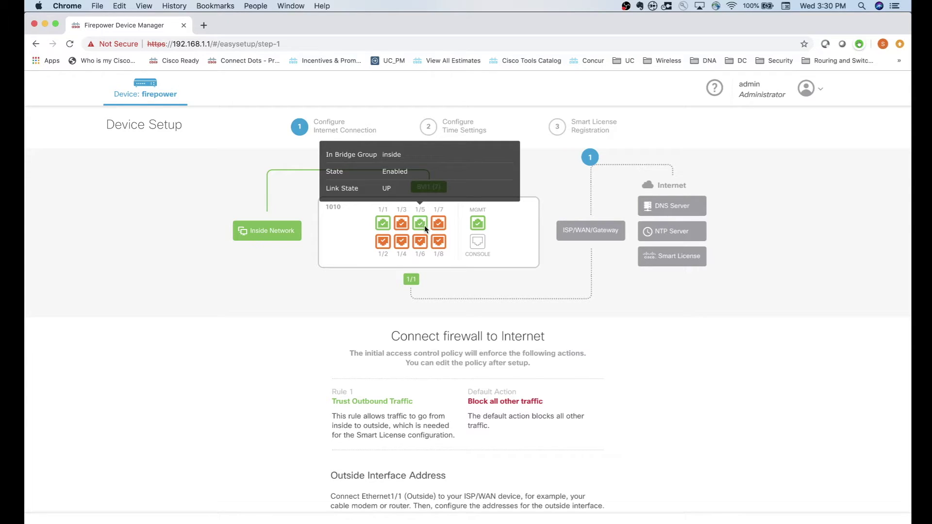
mouse_move(420, 241)
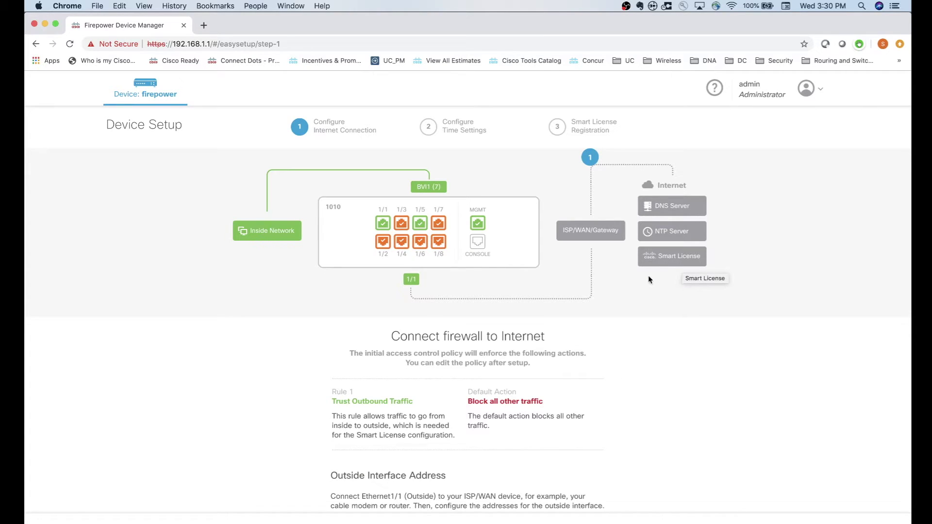
Keep DHCP outside addressing, use OpenDNS servers 208.67.222.222 and 208.67.220.220, and continue.
scroll(649, 276, "down", 1)
scroll(648, 276, "down", 4)
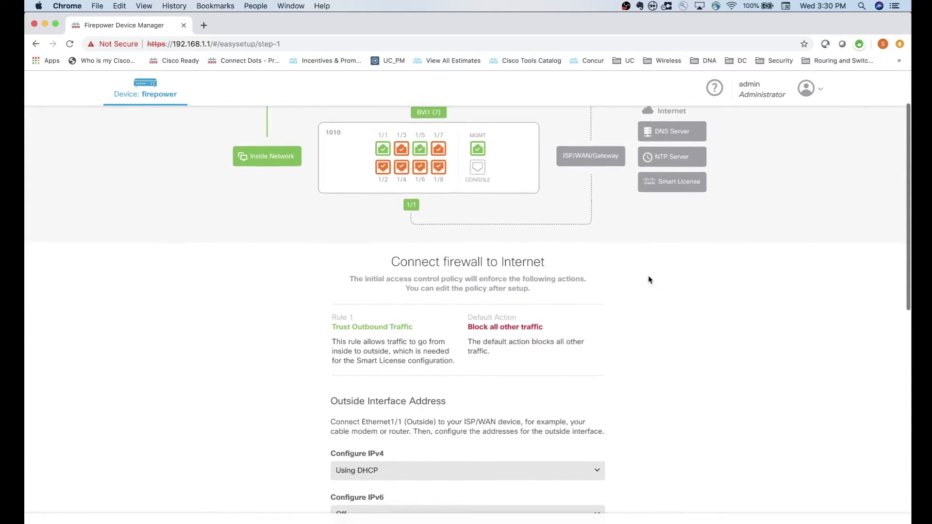
scroll(532, 294, "down", 1)
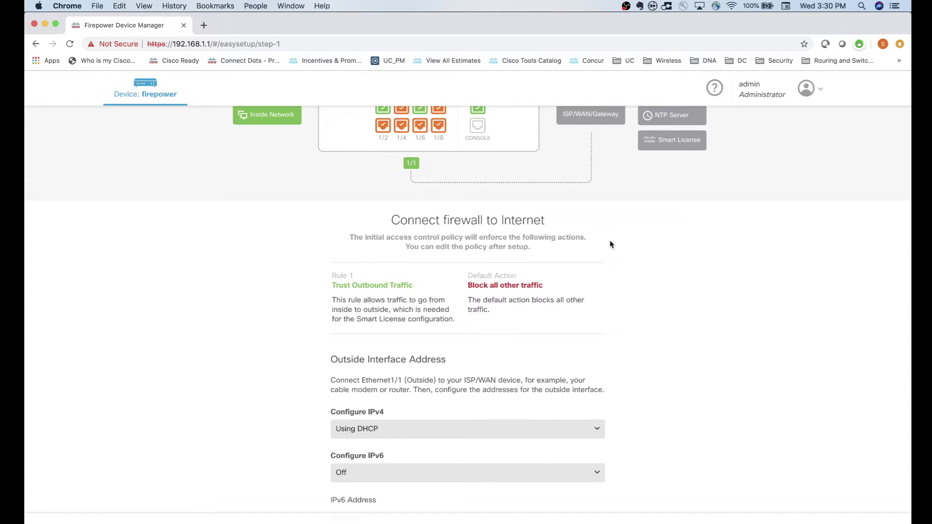
scroll(611, 244, "down", 4)
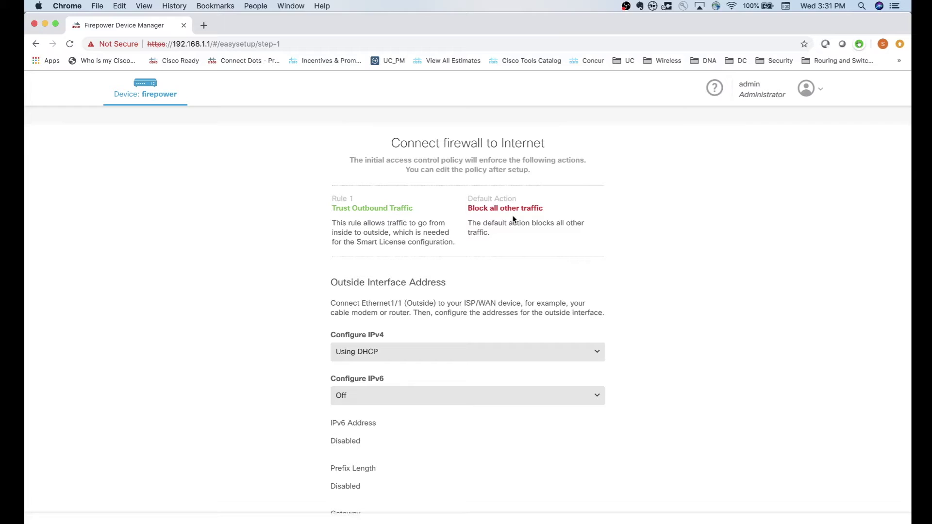
scroll(513, 219, "down", 5)
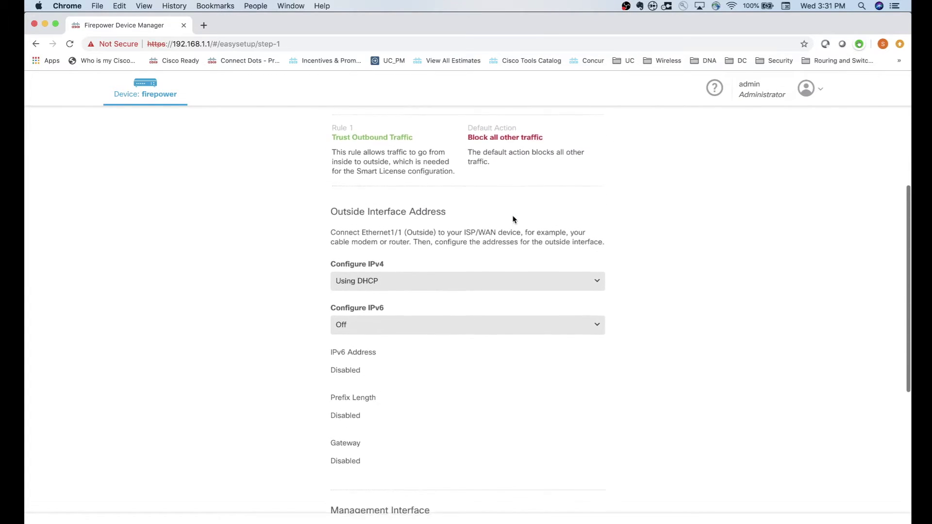
scroll(513, 217, "down", 1)
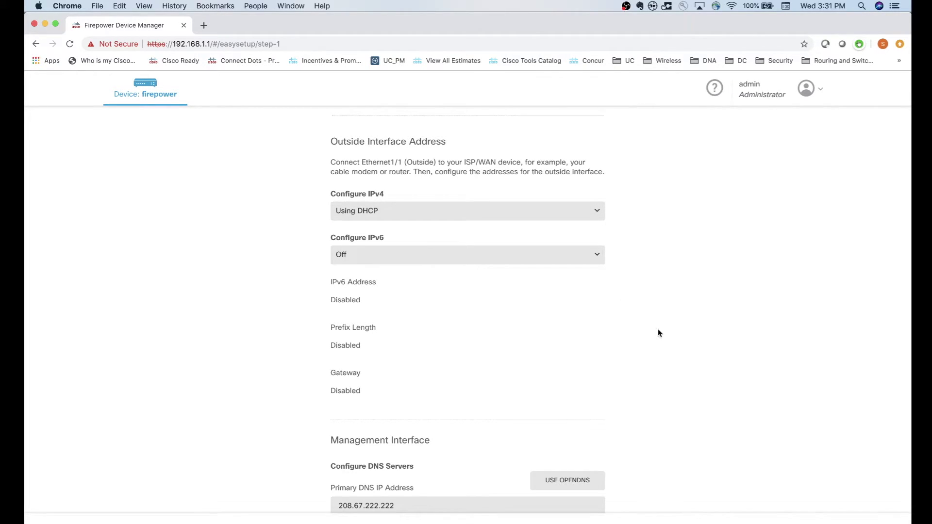
scroll(659, 333, "down", 5)
scroll(659, 333, "down", 3)
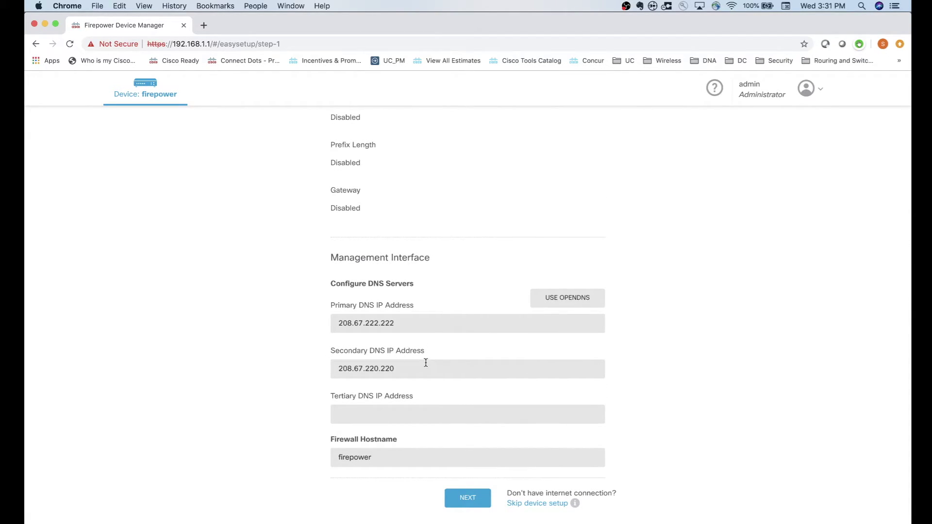
scroll(426, 363, "down", 2)
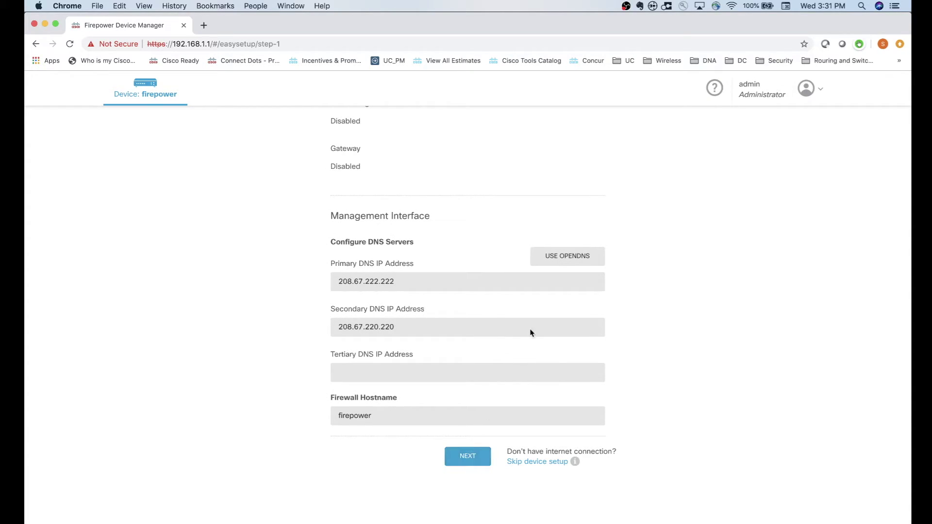
left_click(559, 259)
left_click(466, 457)
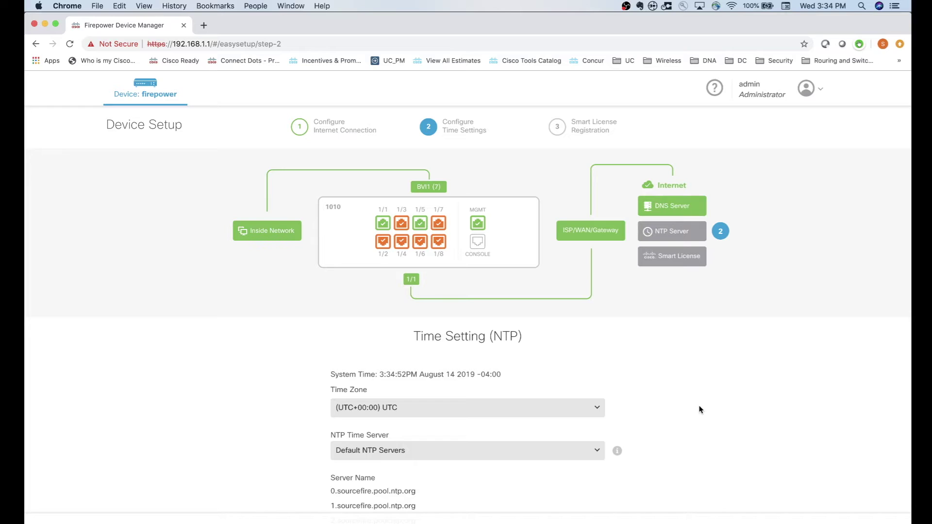
Select the (UTC-04:00) America/New_York time zone, keep default NTP servers, and continue.
scroll(700, 409, "down", 3)
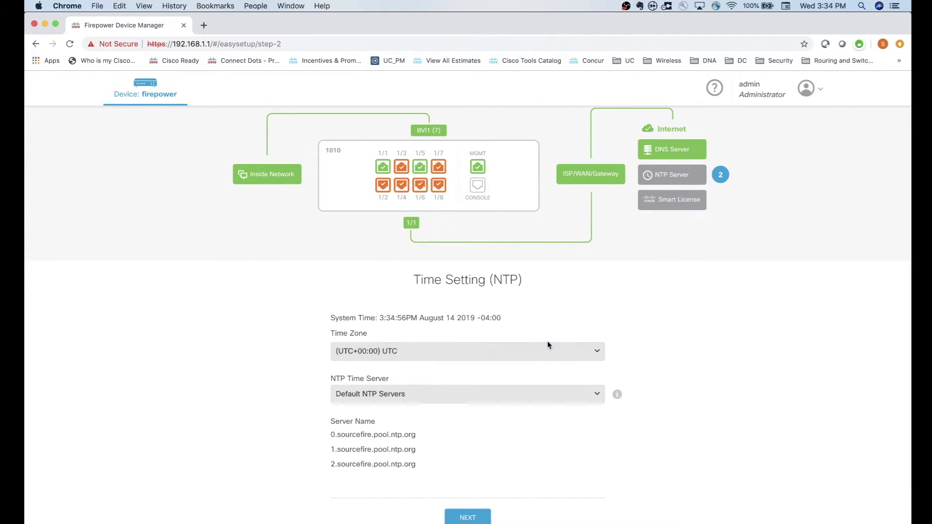
left_click(552, 352)
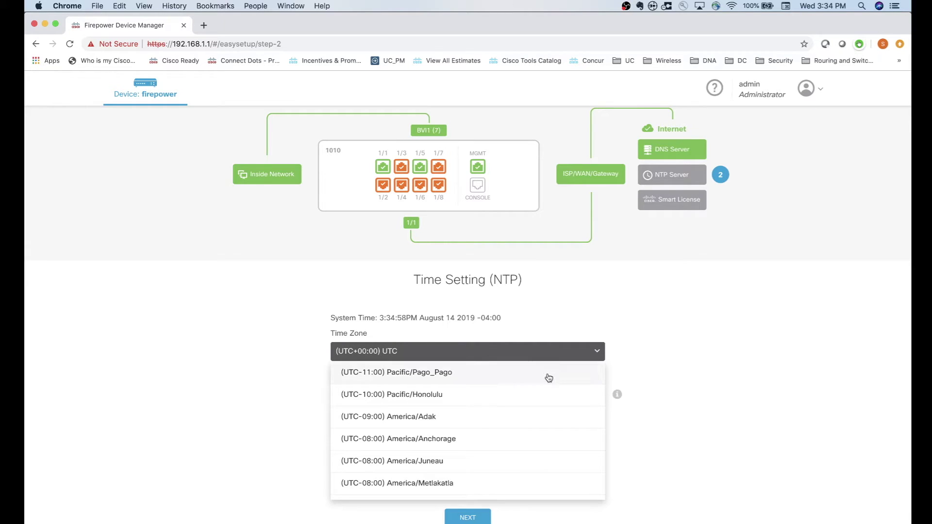
left_click(515, 431)
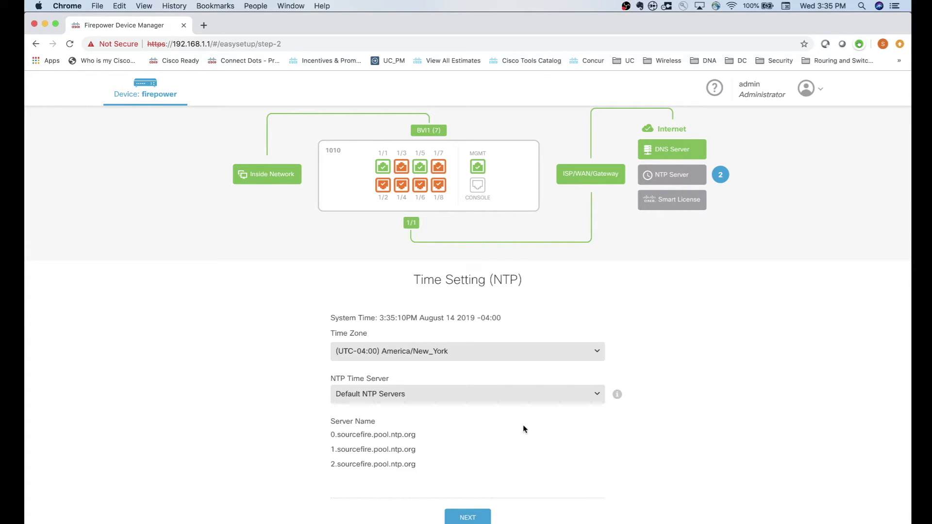
scroll(523, 424, "down", 1)
scroll(531, 406, "down", 1)
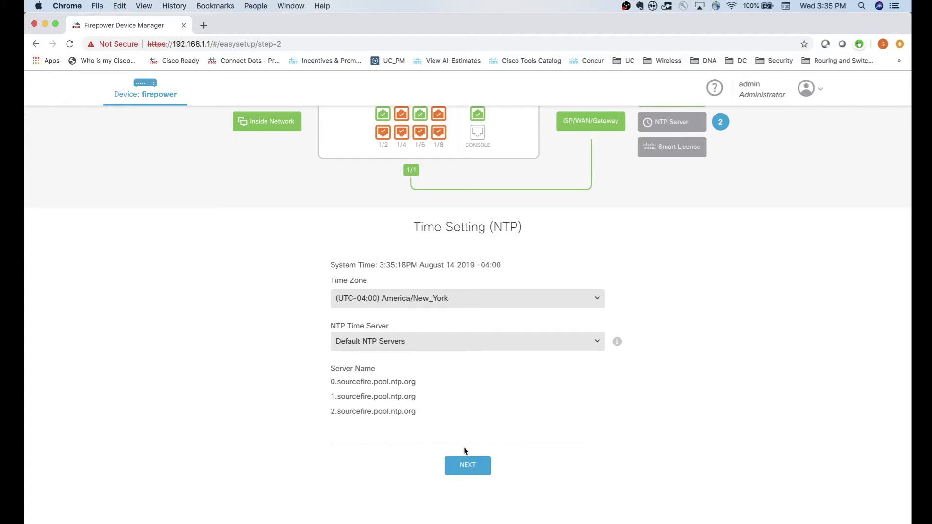
left_click(479, 464)
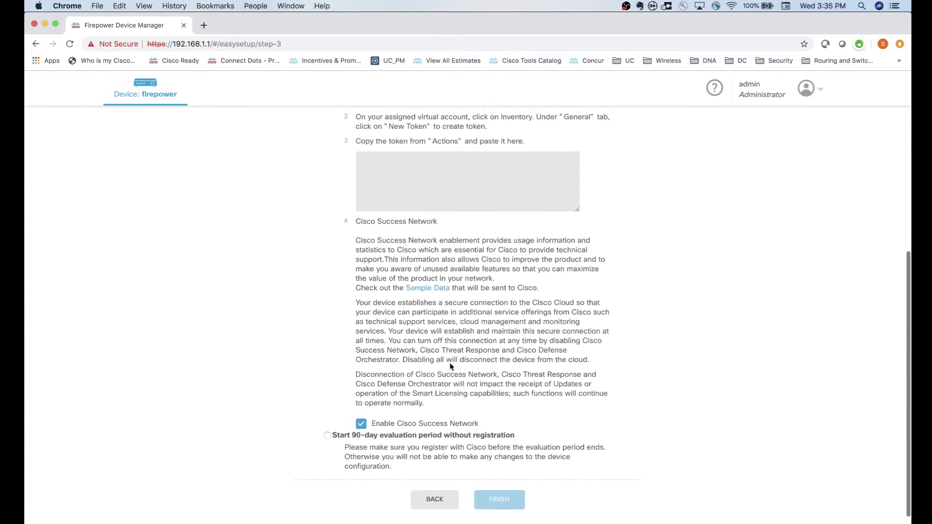
Scroll through the Smart License registration step to find the Smart Software Manager account link.
scroll(450, 366, "up", 5)
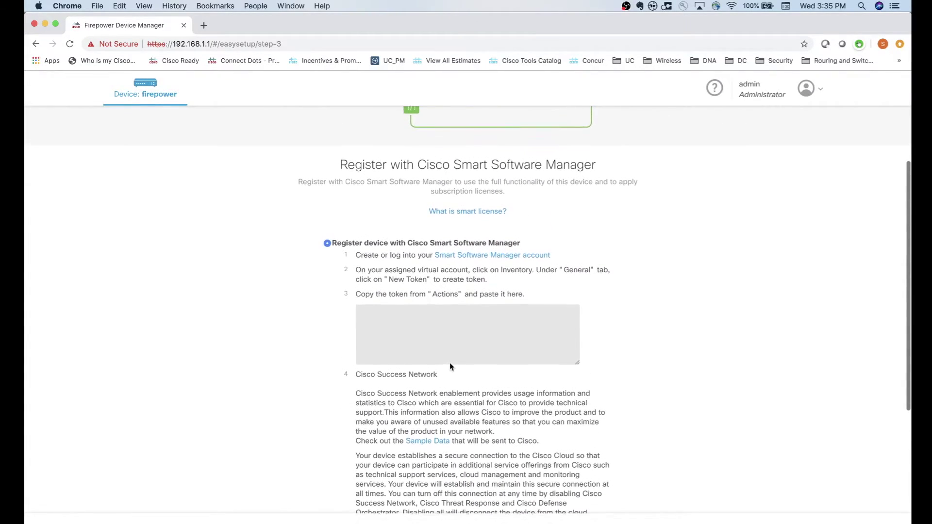
scroll(450, 366, "up", 3)
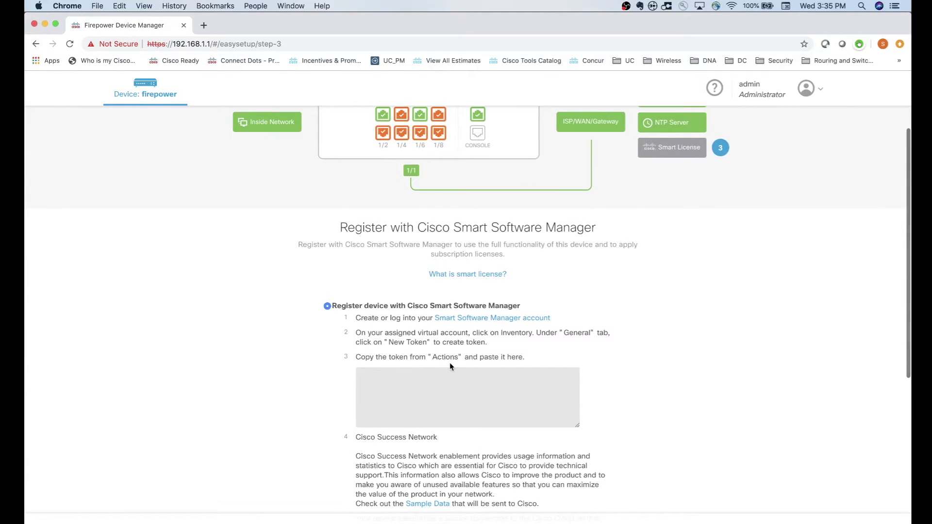
scroll(450, 366, "up", 1)
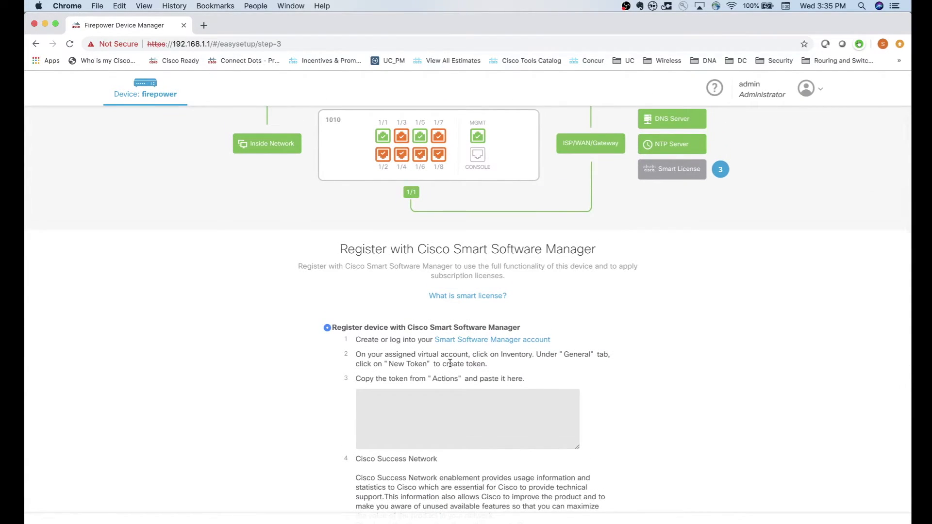
scroll(385, 355, "up", 1)
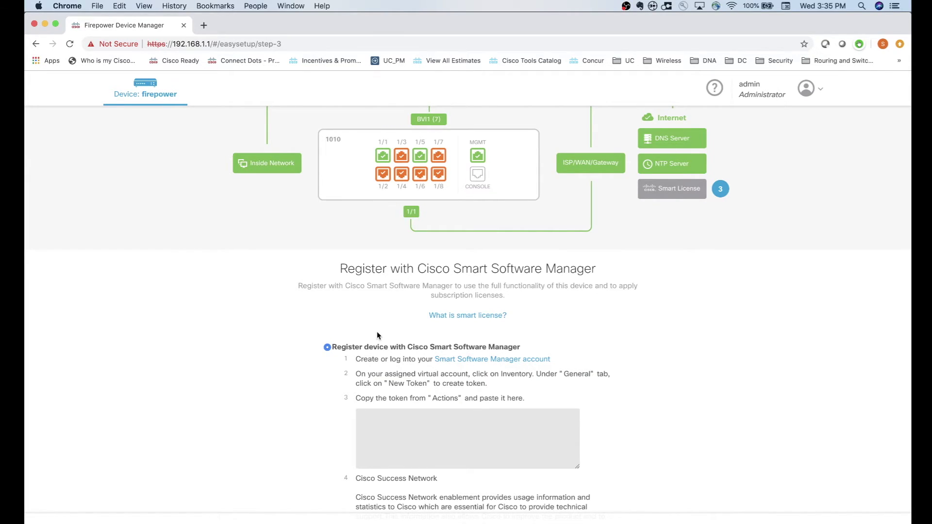
scroll(377, 334, "up", 1)
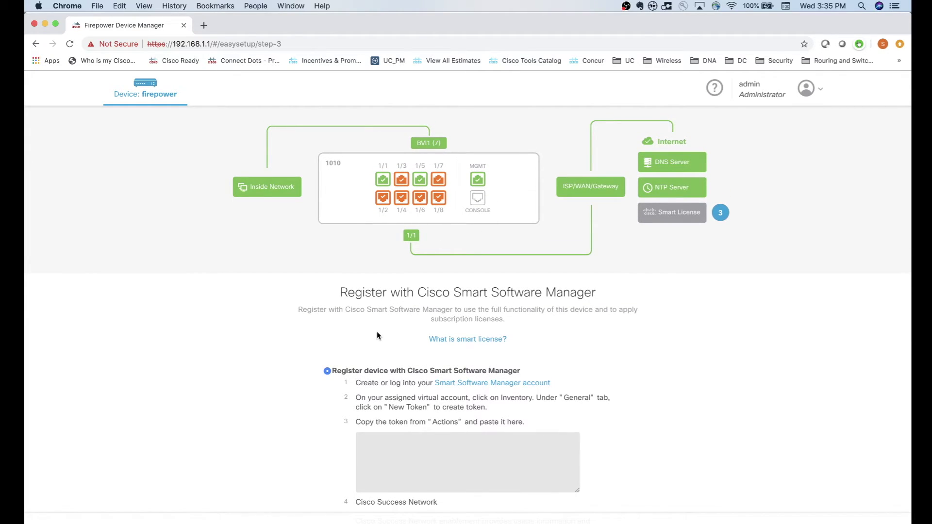
scroll(377, 332, "down", 1)
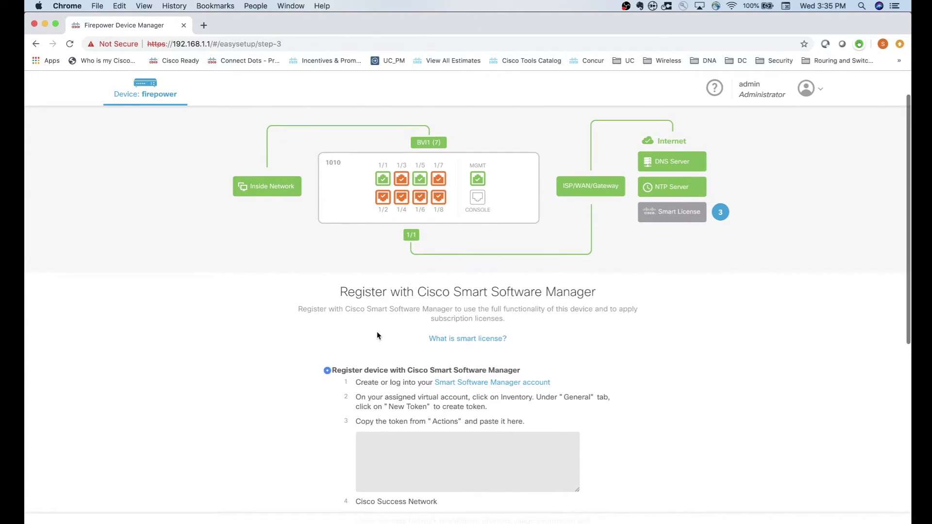
scroll(377, 331, "up", 1)
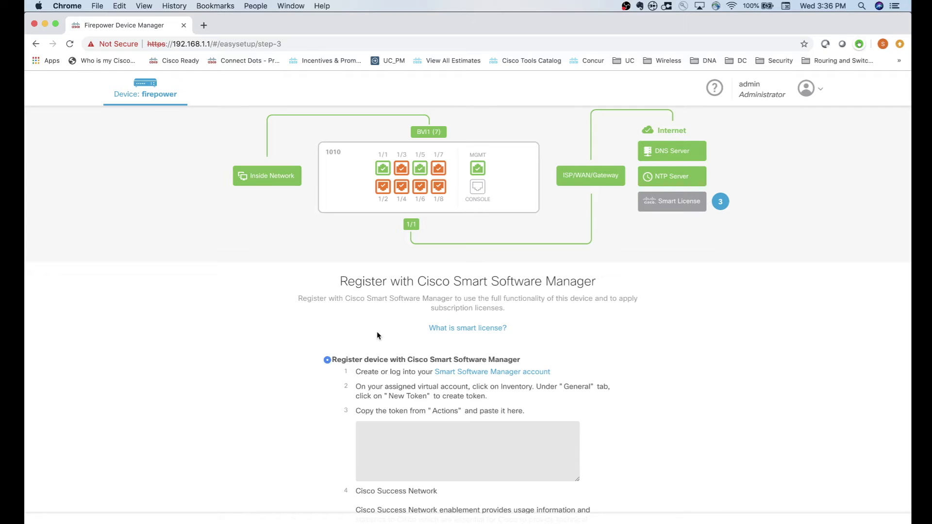
scroll(377, 334, "down", 5)
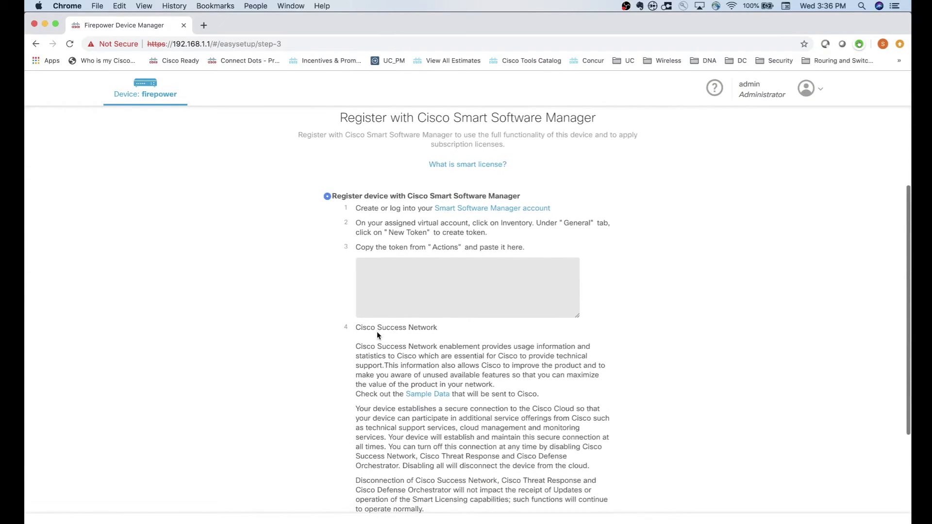
scroll(298, 375, "up", 2)
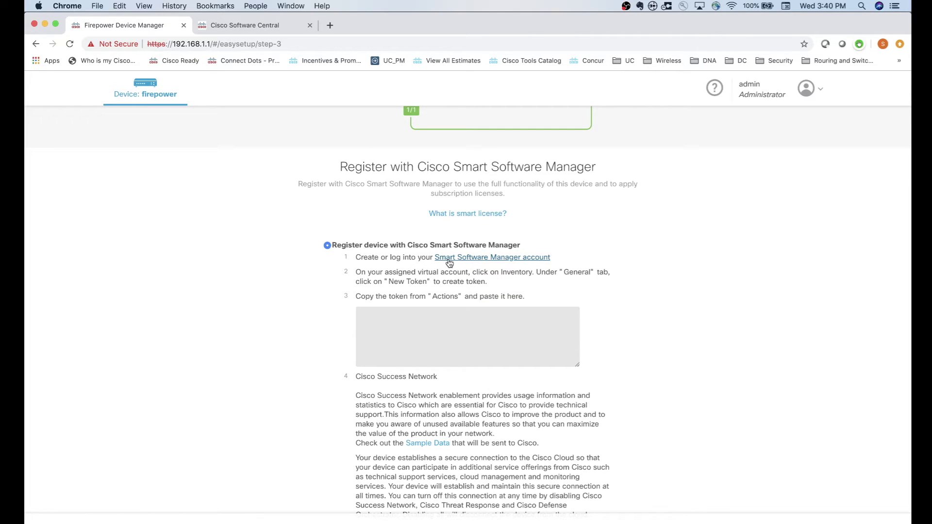
Create a new registration token with description 'FP1010DemoBox' in the Smart Software Licensing inventory.
left_click(231, 28)
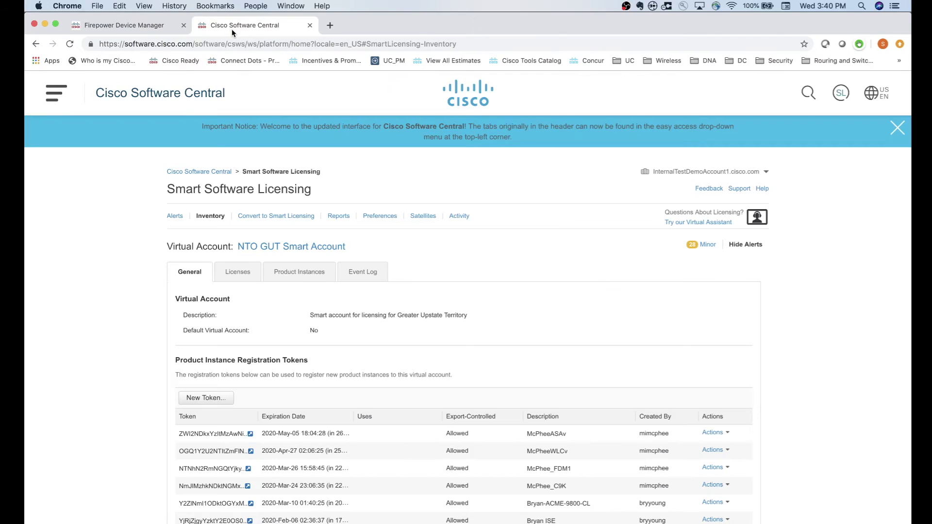
scroll(284, 330, "down", 1)
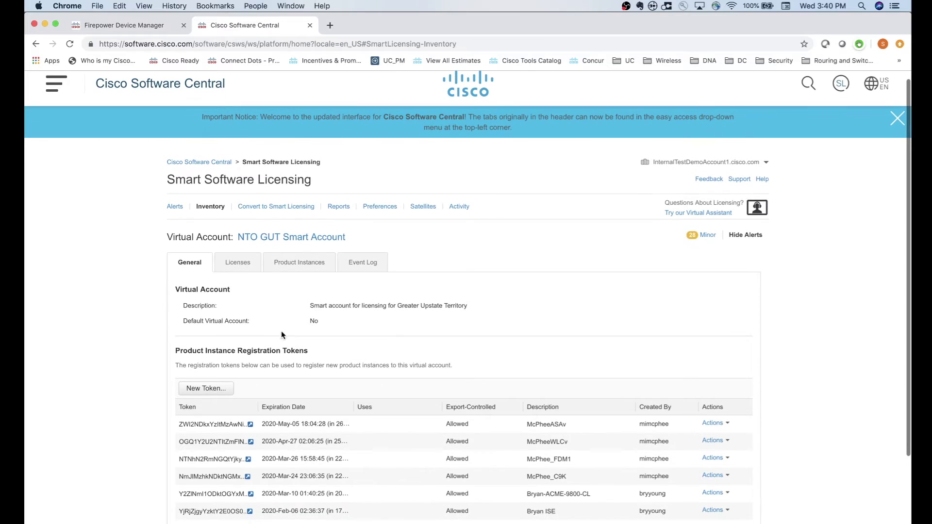
left_click(216, 389)
left_click(478, 275)
type("FP1")
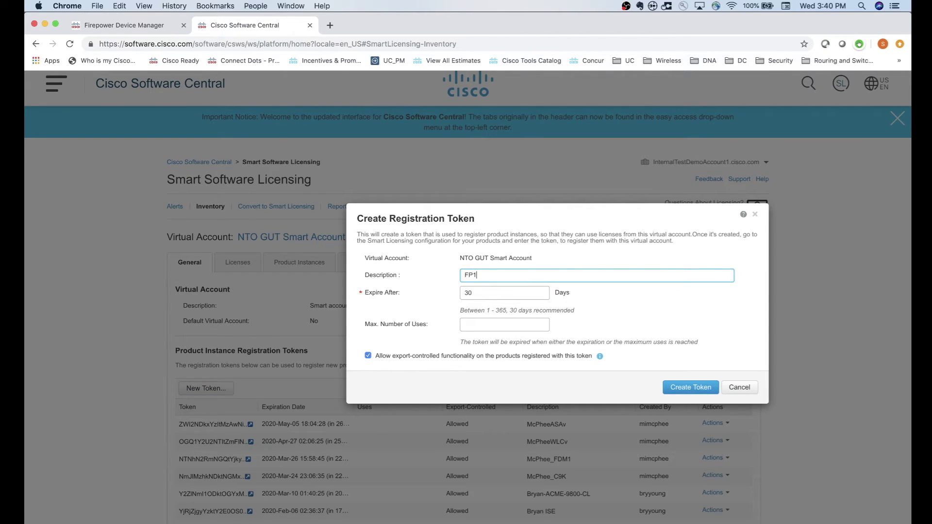
type("010DemoBox")
left_click(685, 389)
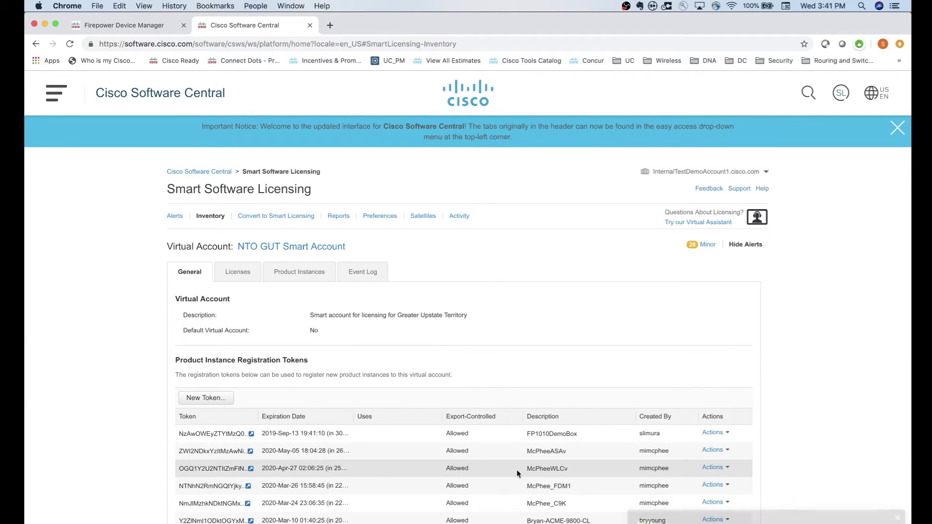
Copy the FP1010DemoBox token text and return to the Device Manager token field.
scroll(227, 438, "down", 1)
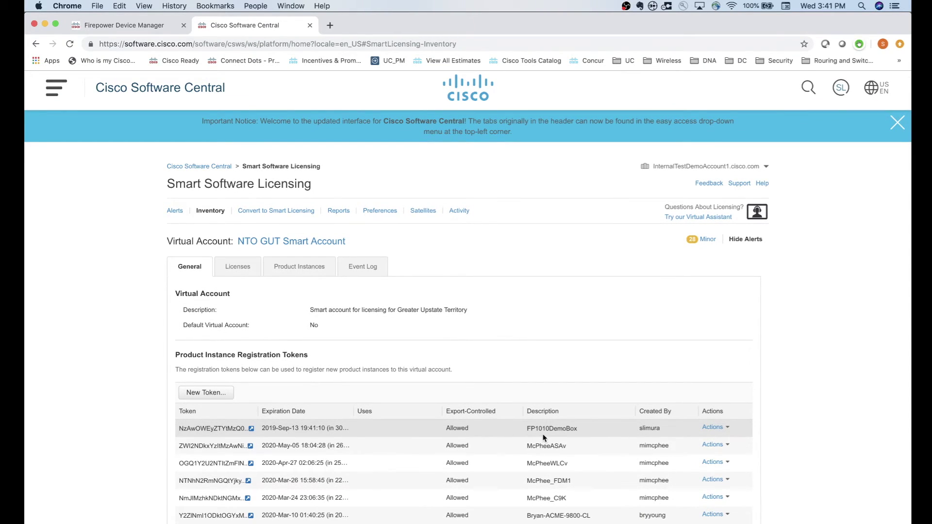
left_click(251, 430)
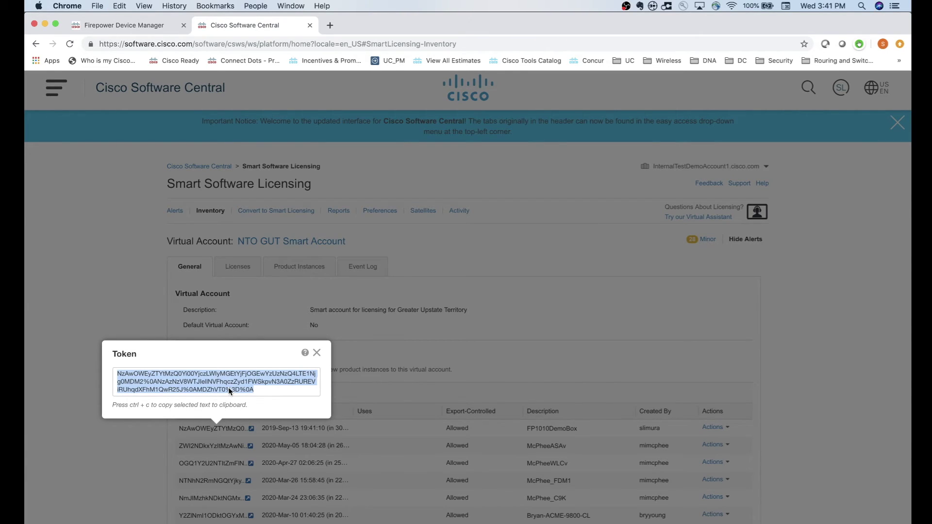
left_click(317, 354)
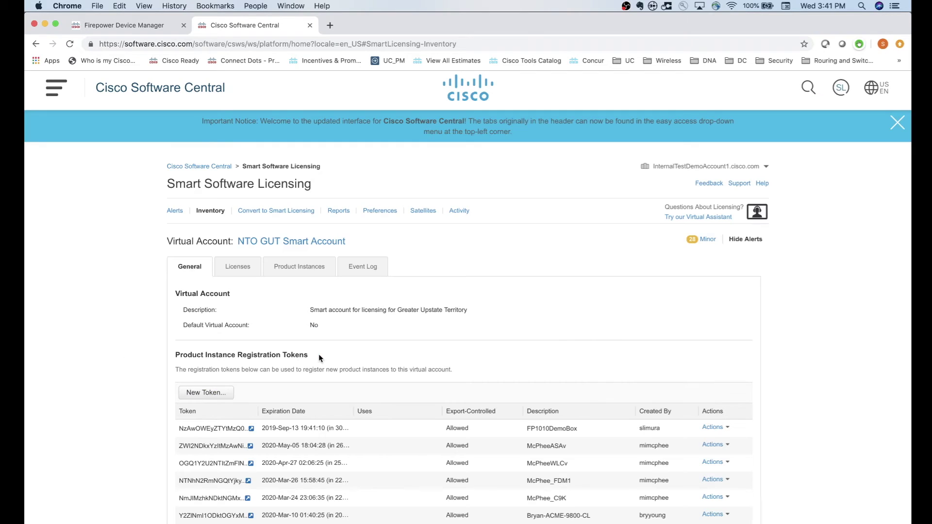
left_click(136, 23)
left_click(439, 333)
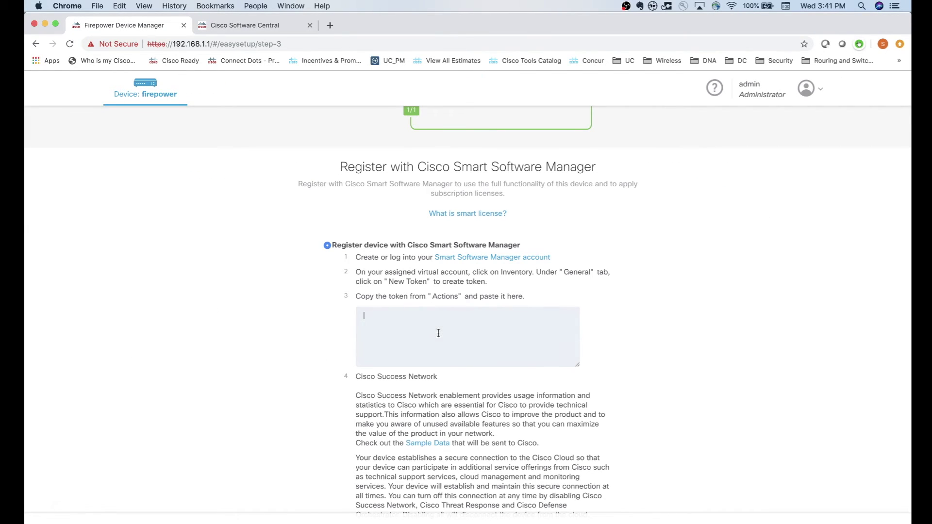
Paste the registration token, keep Cisco Success Network enabled, and finish the setup.
key("super+v")
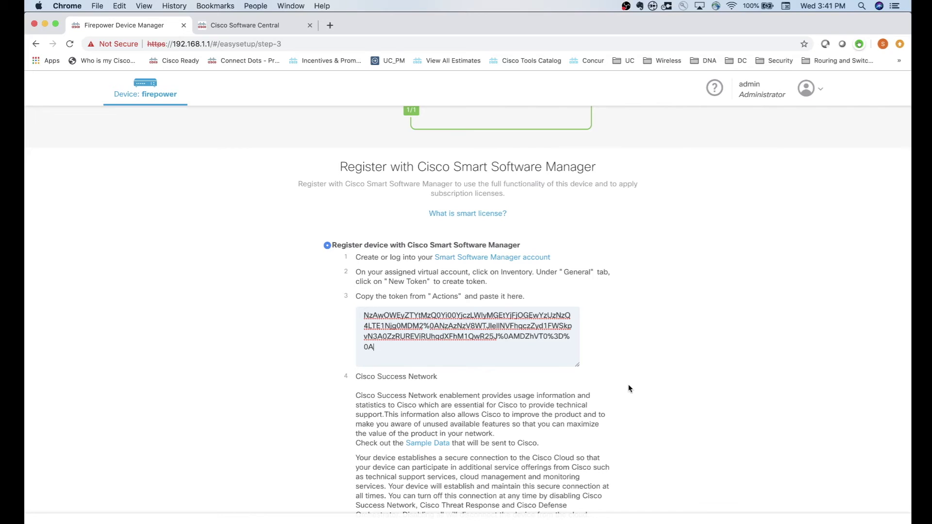
scroll(628, 386, "down", 3)
scroll(629, 389, "down", 5)
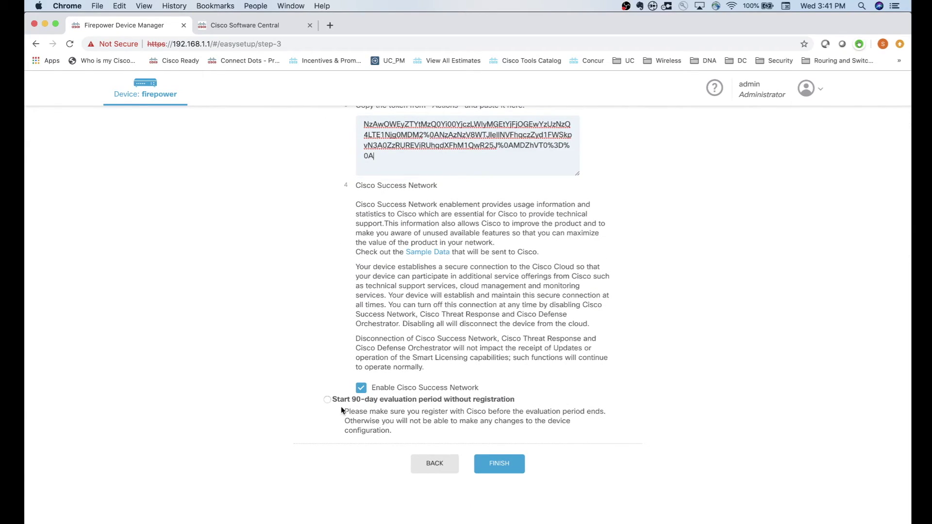
scroll(341, 406, "down", 1)
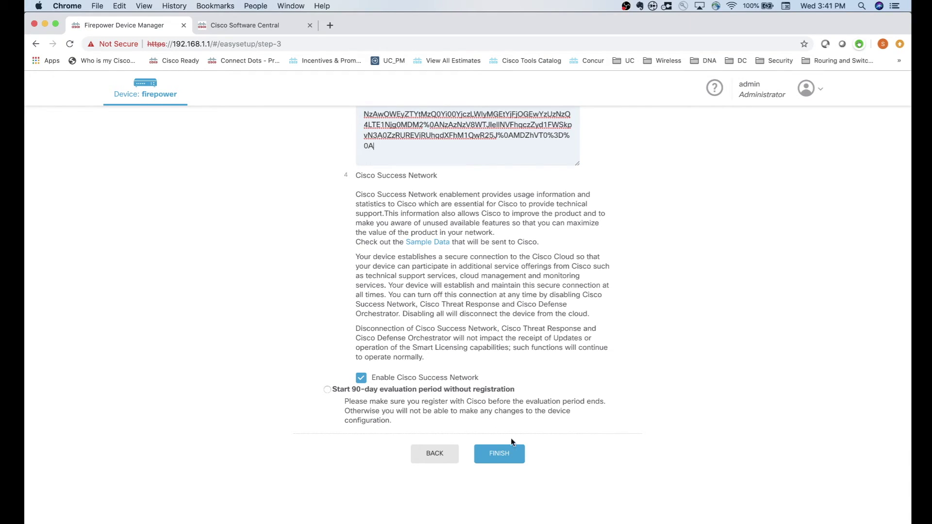
scroll(508, 462, "up", 4)
scroll(508, 462, "down", 5)
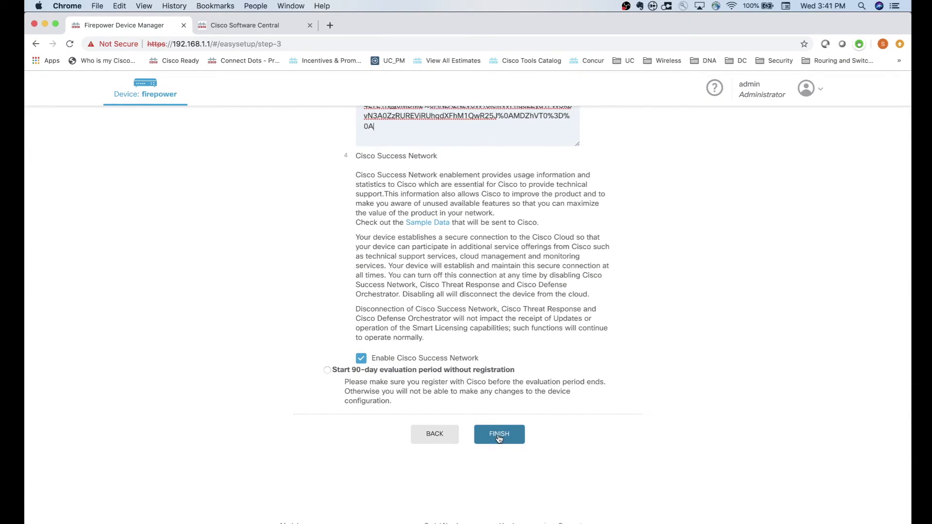
left_click(499, 438)
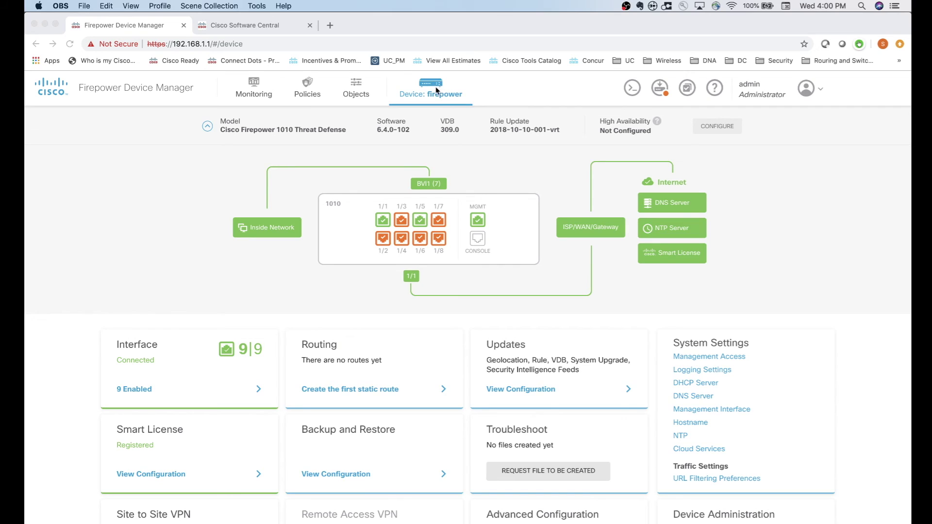
left_click(194, 197)
scroll(194, 196, "down", 2)
scroll(194, 196, "down", 1)
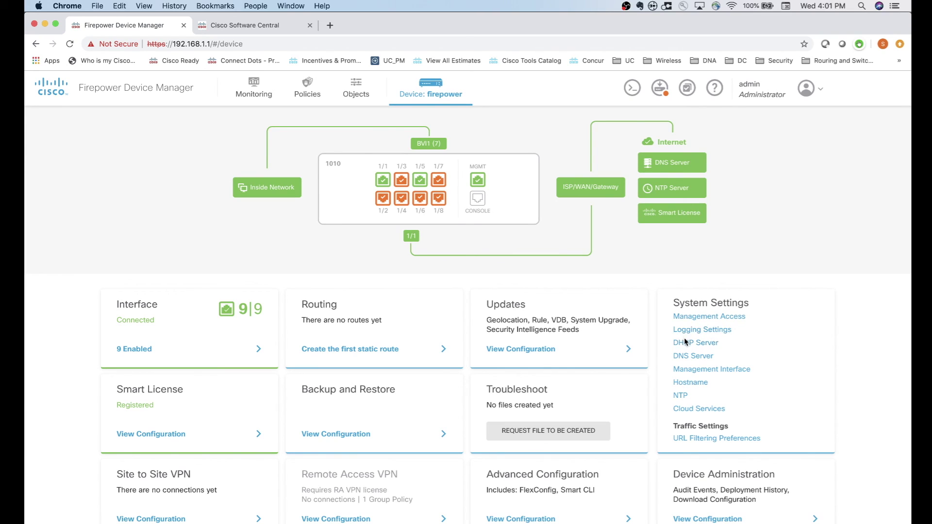
Open the Monitoring System dashboard showing throughput, CPU, memory and disk usage.
left_click(252, 94)
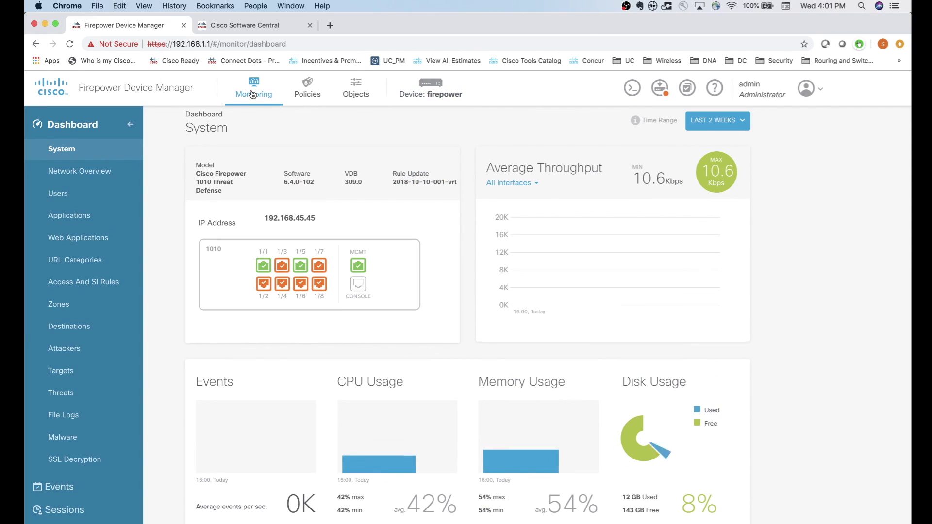